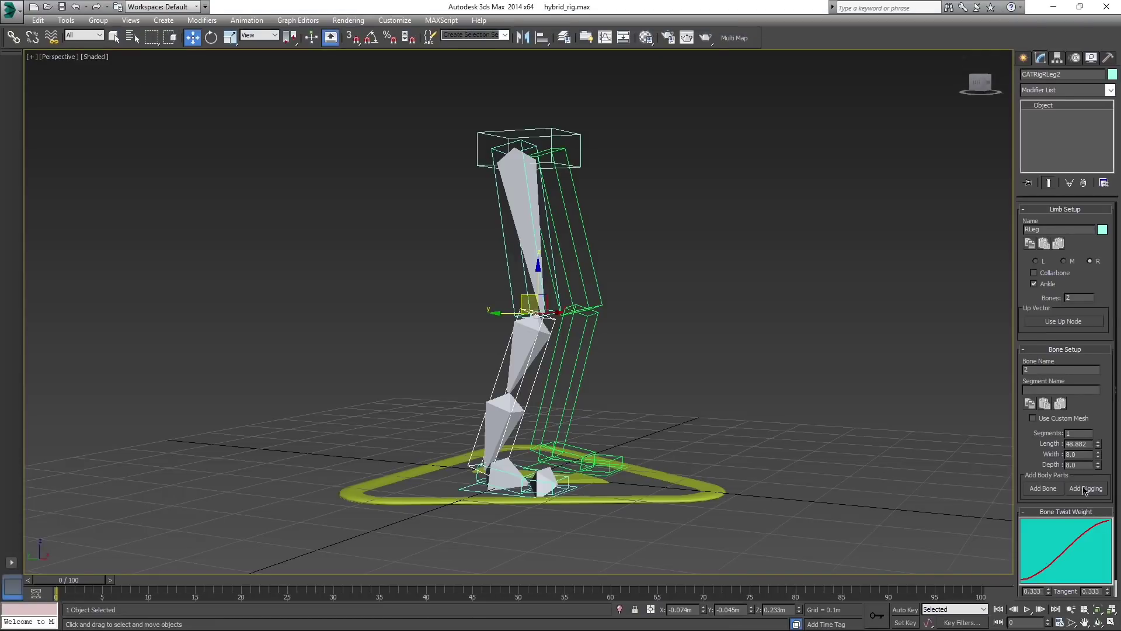
Step: Add Bone002 and Bone003 as extra rig nodes of the RLeg leg bone
click(1084, 489)
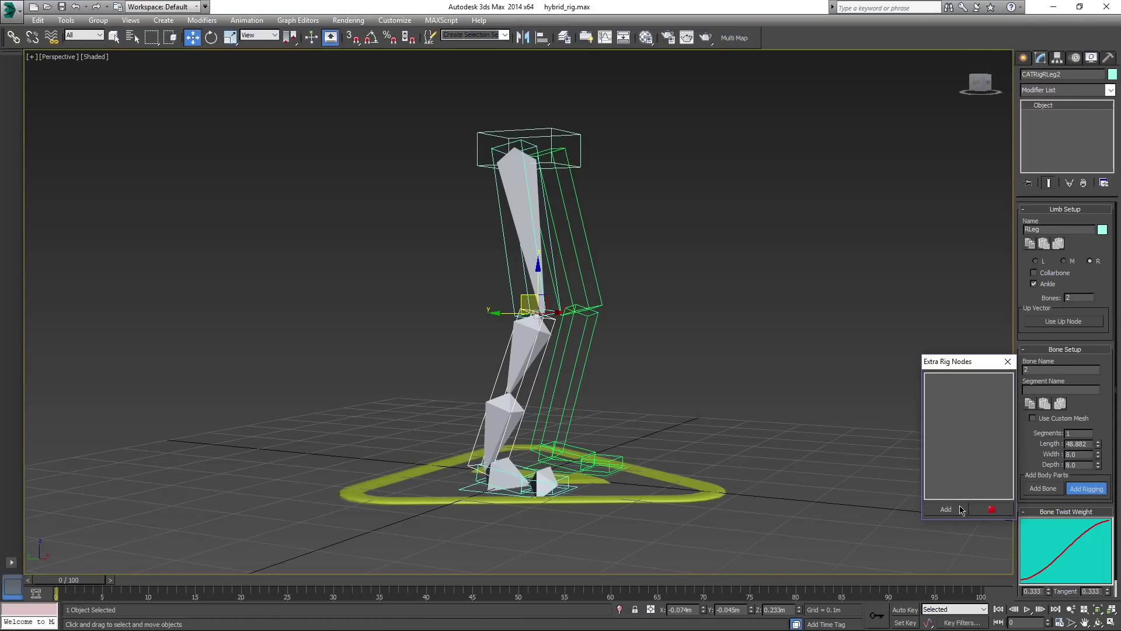
click(866, 268)
ctrl+click(866, 278)
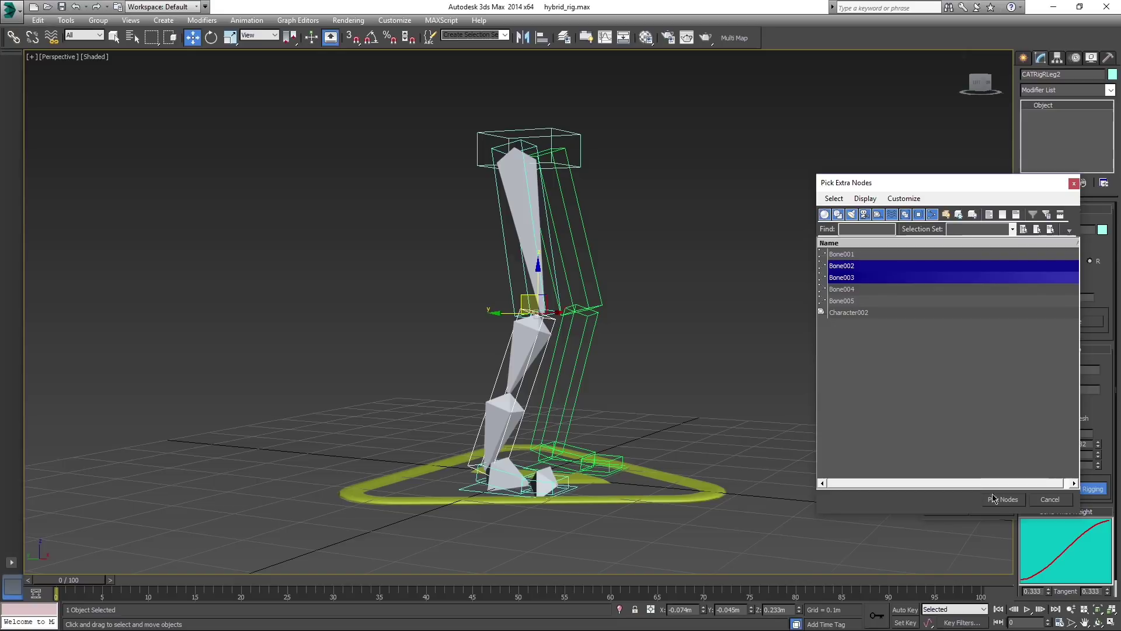
click(1001, 499)
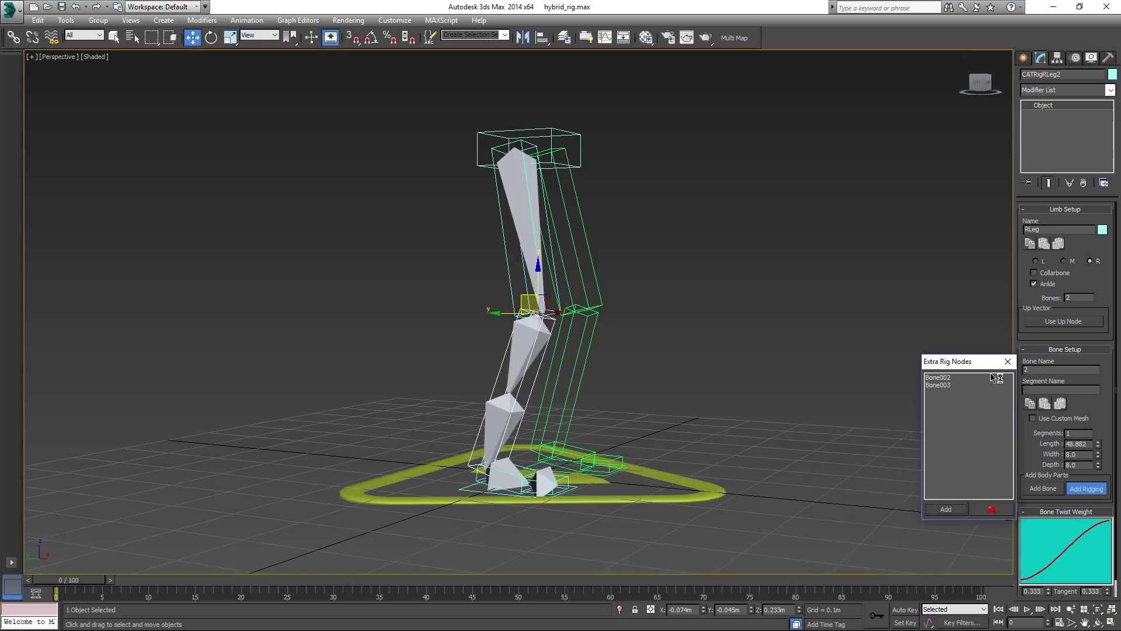
click(1007, 362)
click(688, 358)
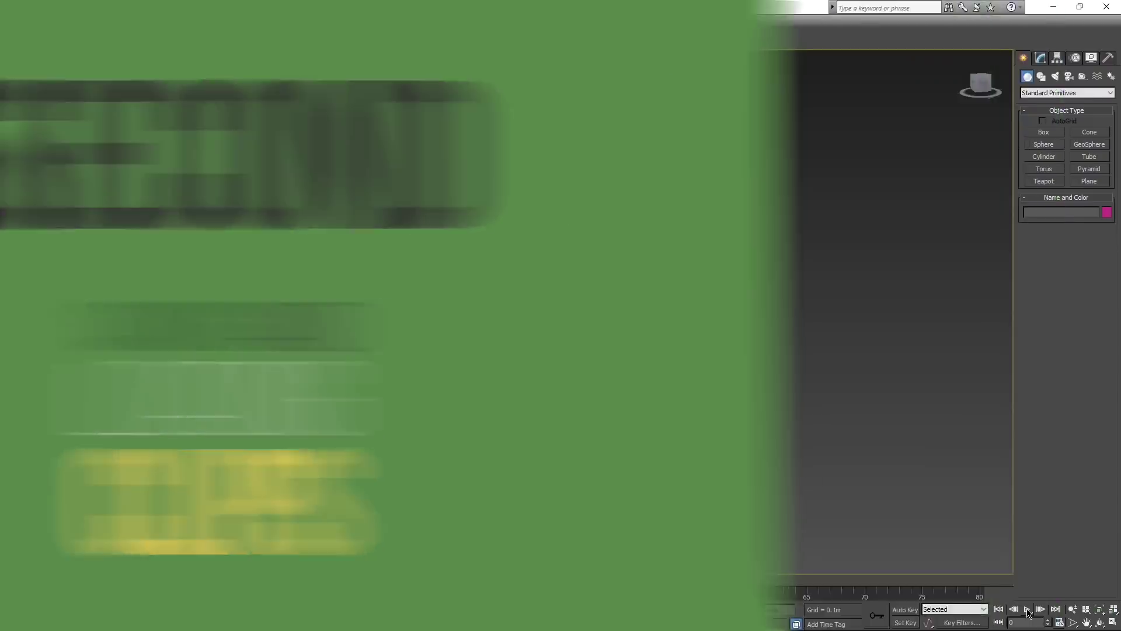
Step: Play the deer's animation and stop one frame before the end
click(1027, 609)
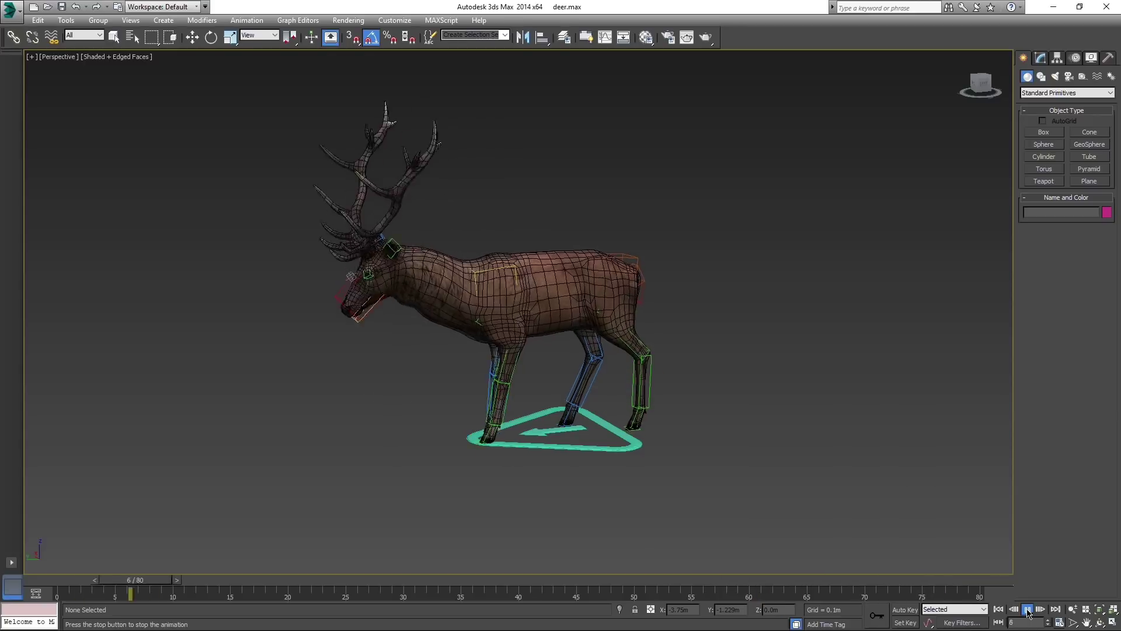
click(1027, 610)
key(comma)
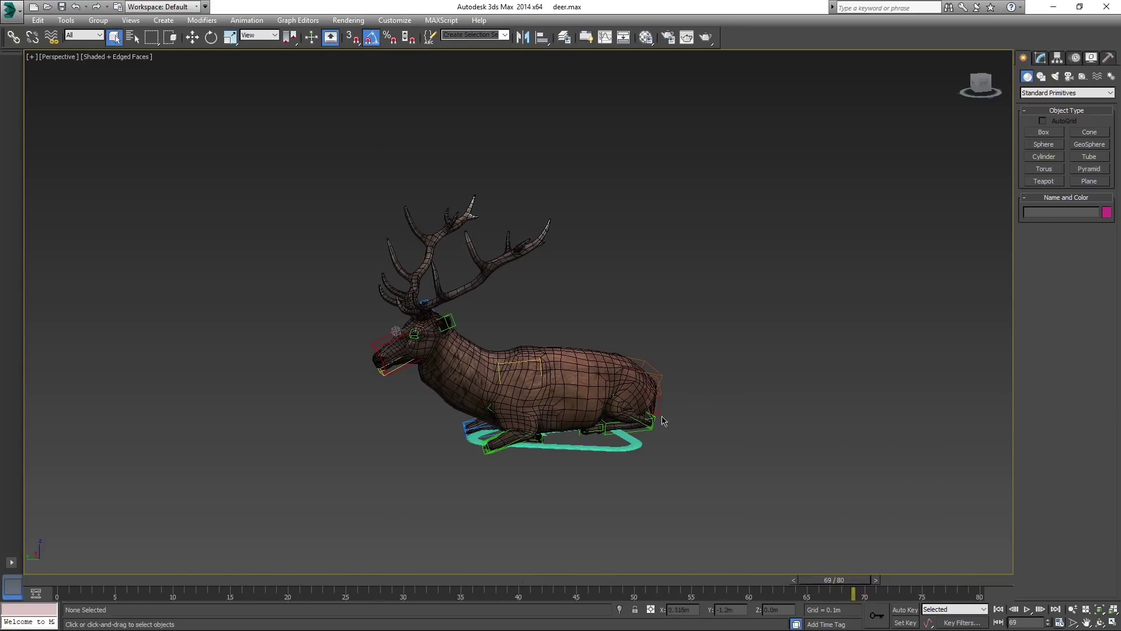
Step: Save Character01's animation as the CAT clip deer_sitting, then begin opening another scene
click(639, 444)
click(1072, 63)
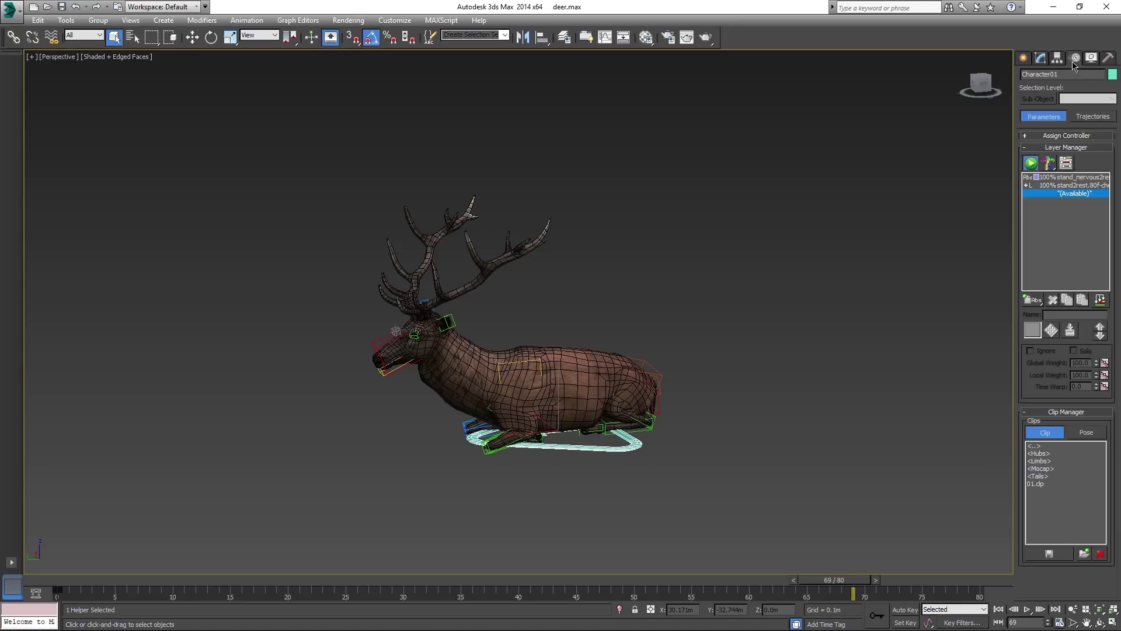
click(1049, 558)
text(deer_sitti)
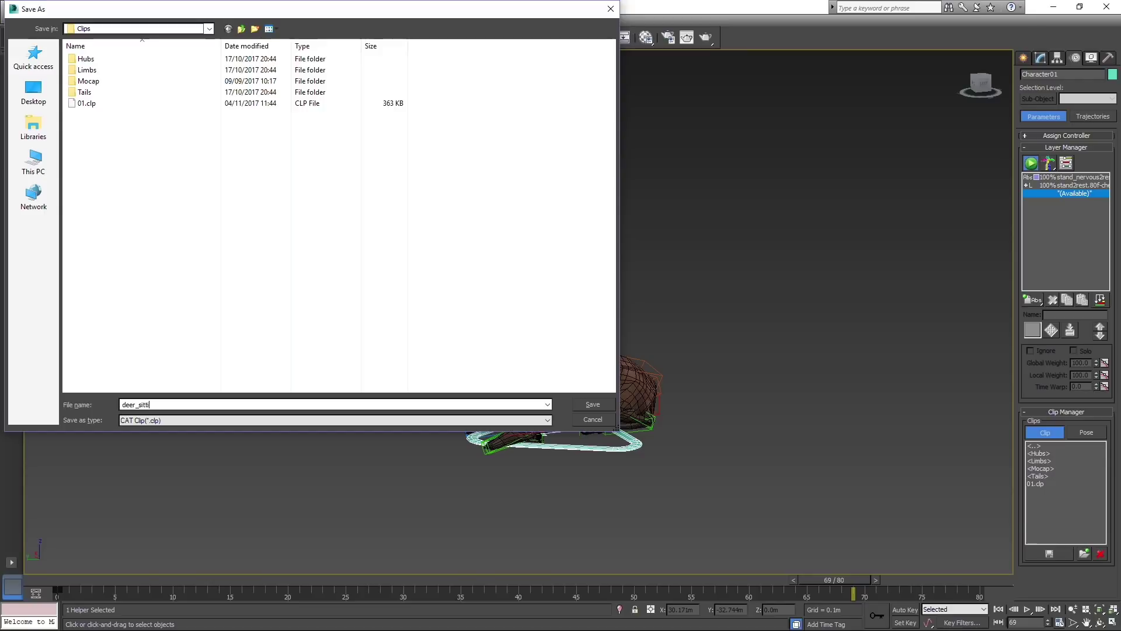
text(ng)
key(Return)
click(592, 366)
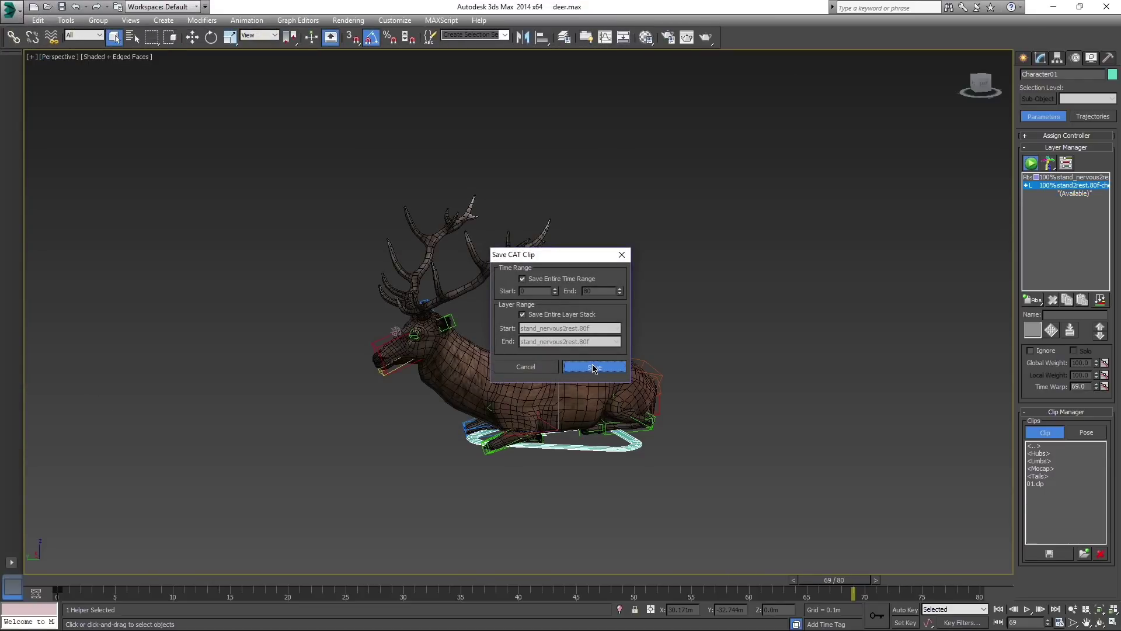
click(1, 5)
click(28, 85)
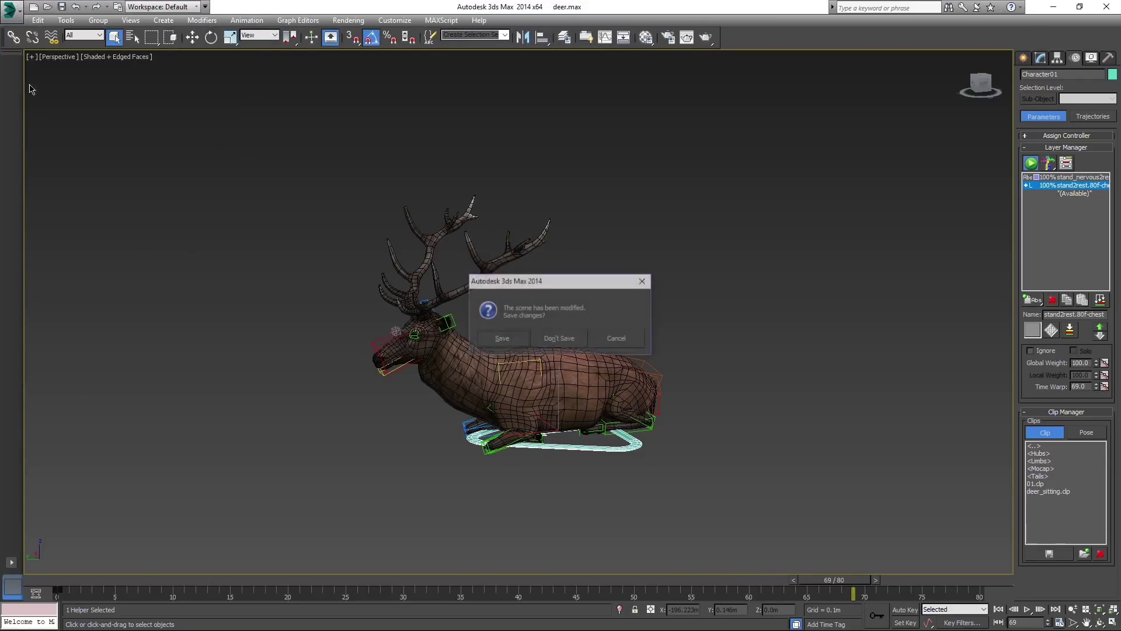
Step: Open goat.max without saving and load deer_sitting.clp onto the goat's CAT parent
click(553, 338)
double_click(138, 93)
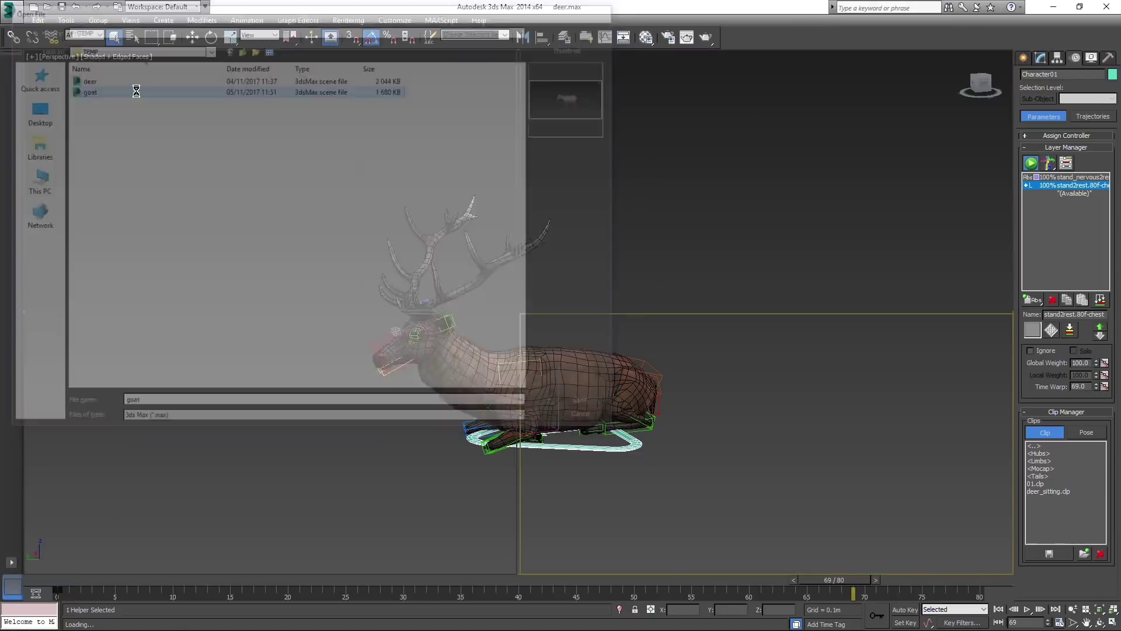
click(609, 407)
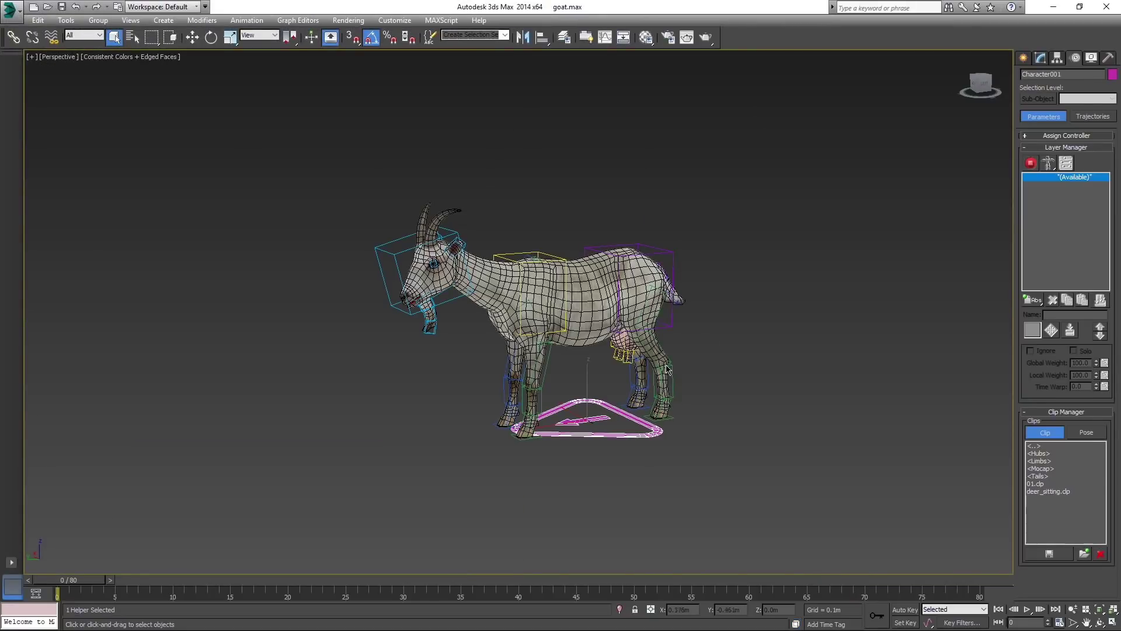
double_click(1050, 491)
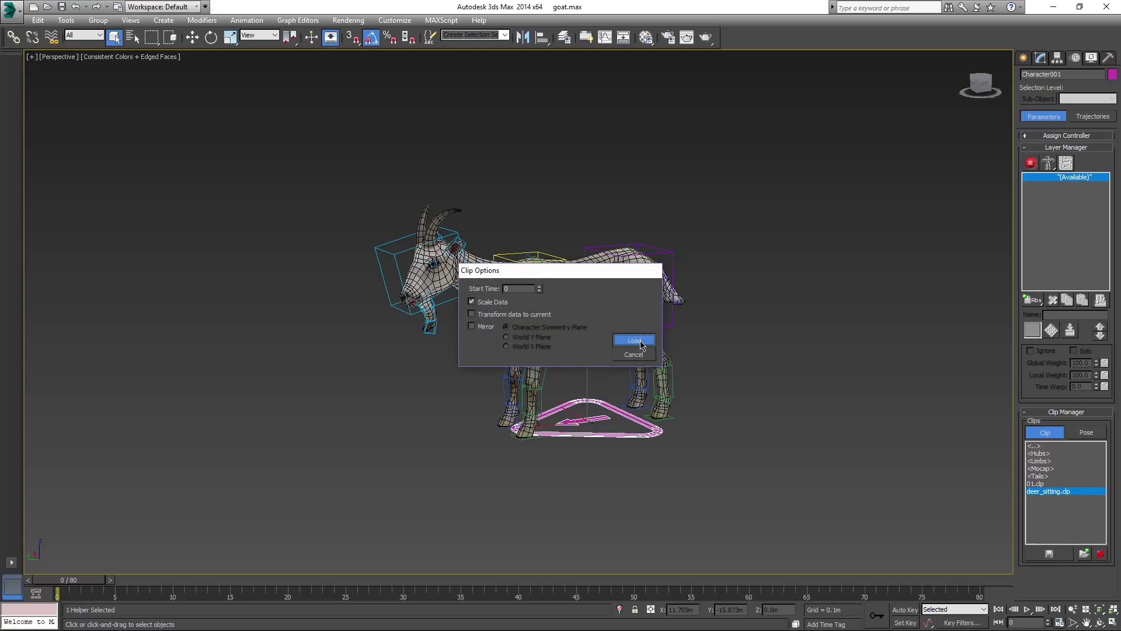
click(635, 341)
Step: Play the goat sitting in animation mode, then select its mesh, udder and lower beard
click(1028, 609)
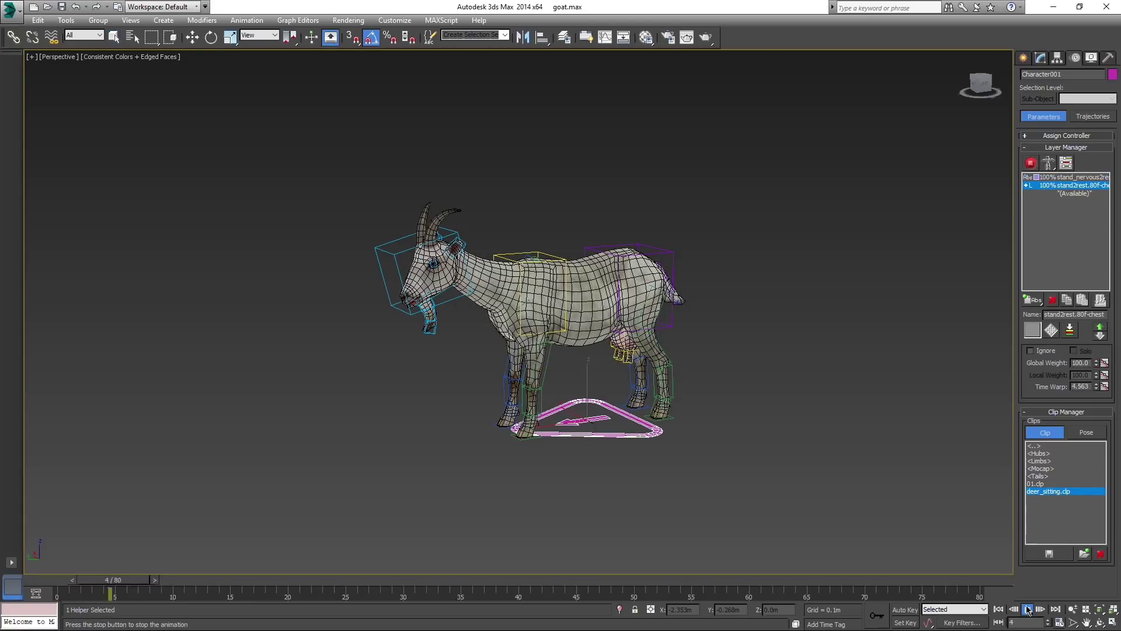
click(1031, 163)
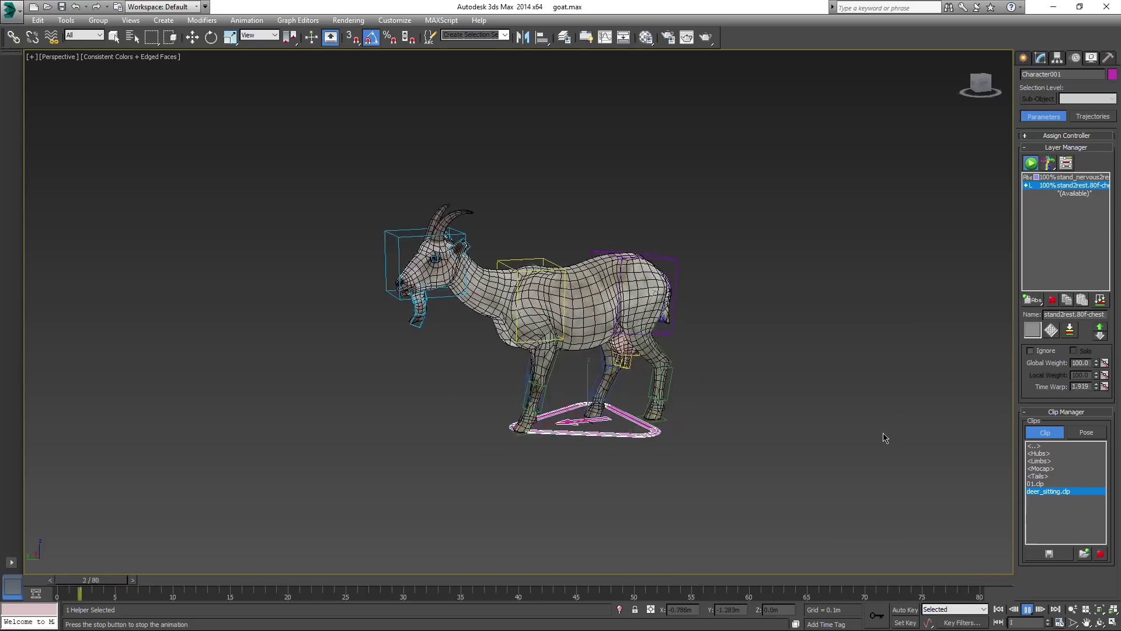
key(slash)
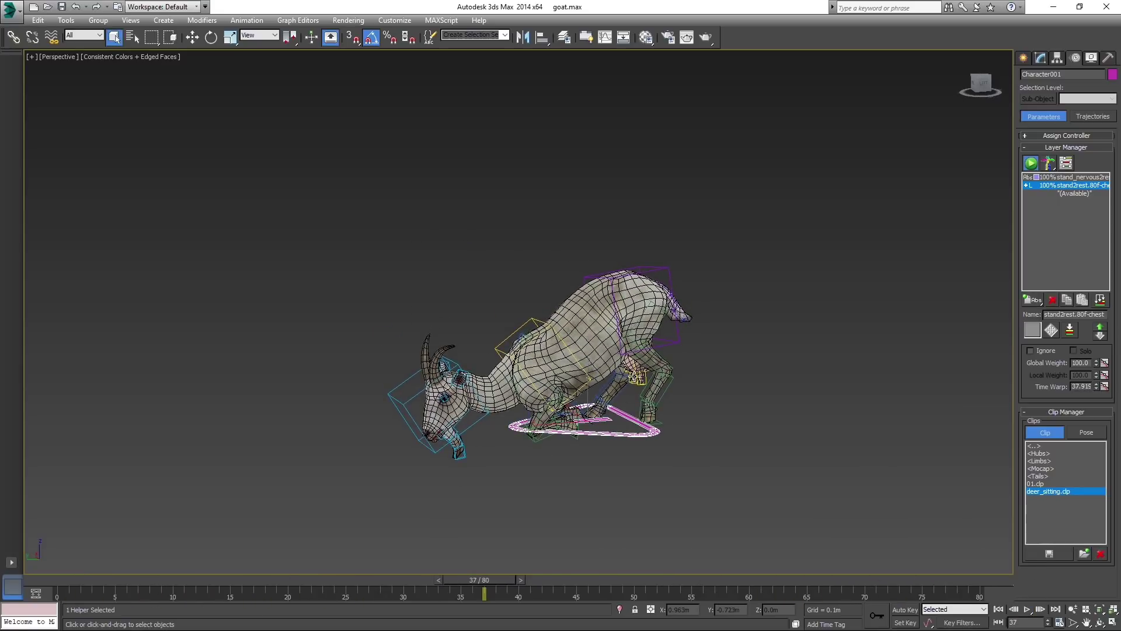
click(636, 377)
click(635, 370)
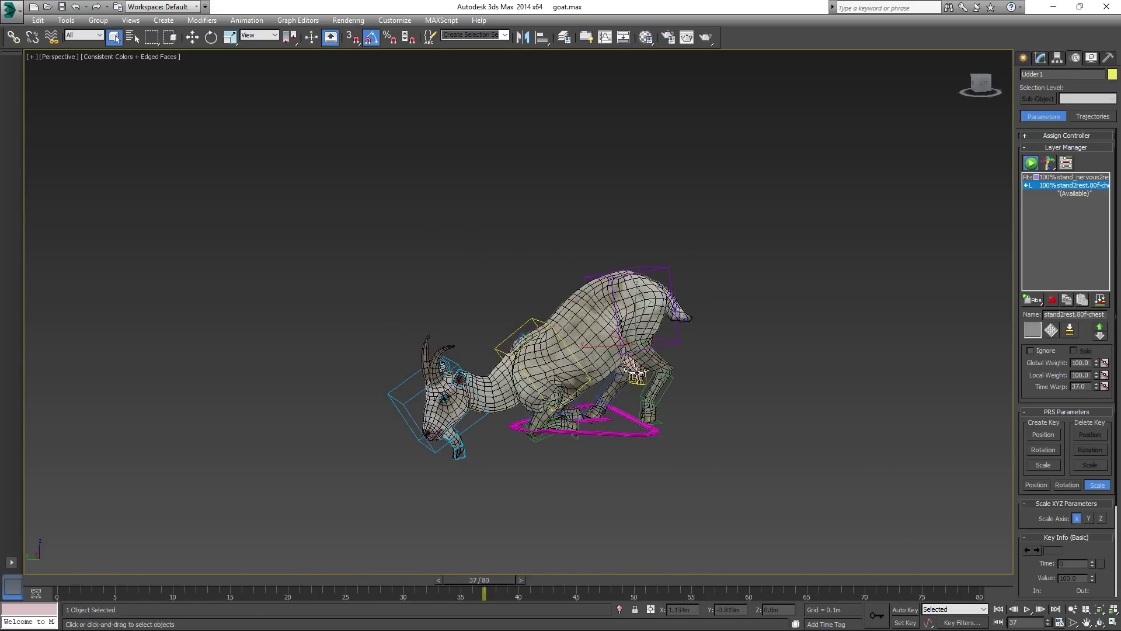
click(461, 452)
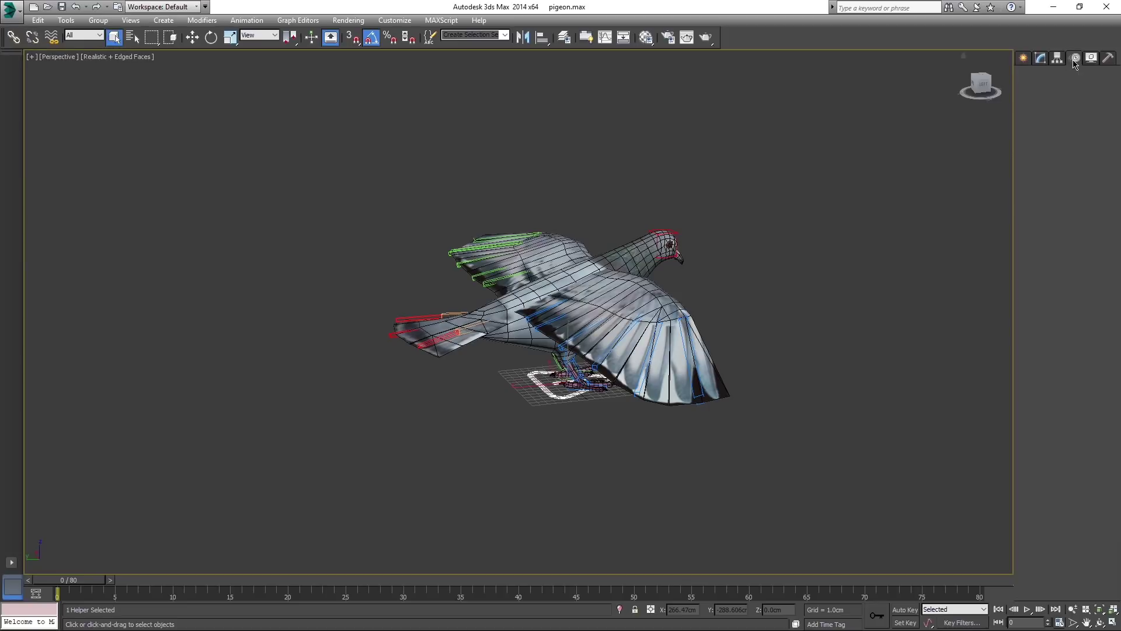
Step: Load deer_sitting.clp onto the pigeon in animation mode and view it zoomed in wireframe
double_click(1050, 492)
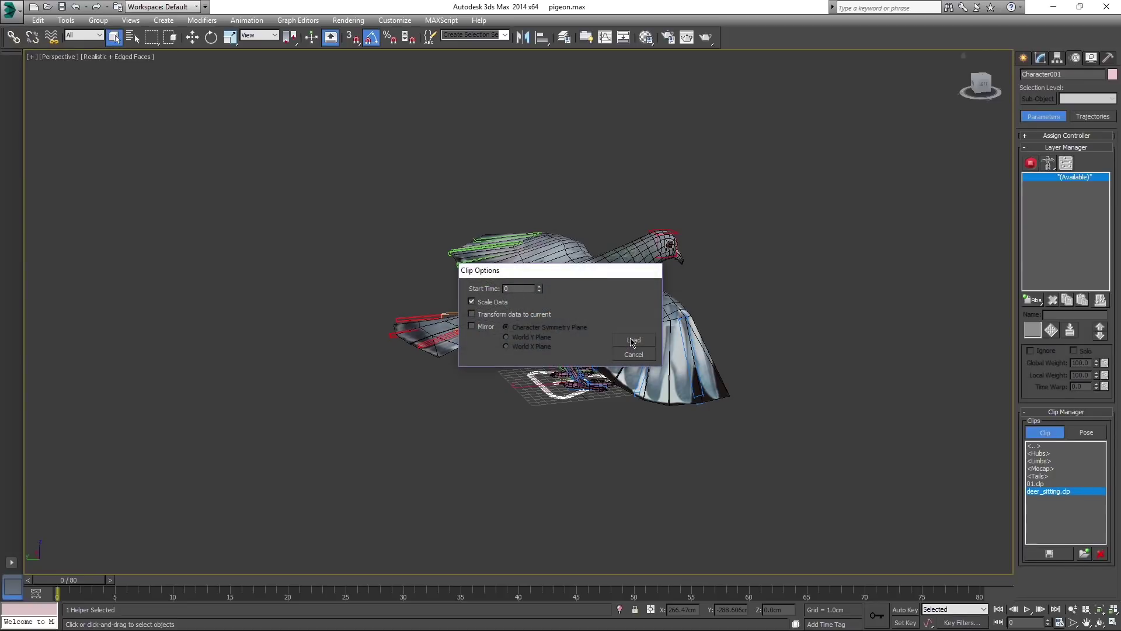
click(632, 341)
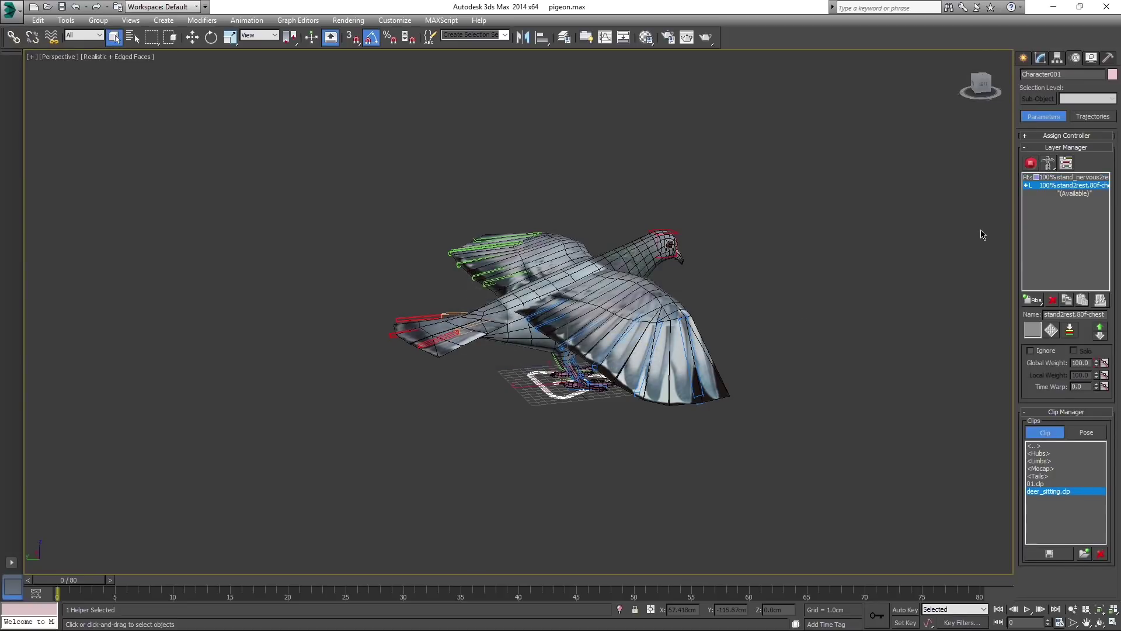
click(1030, 163)
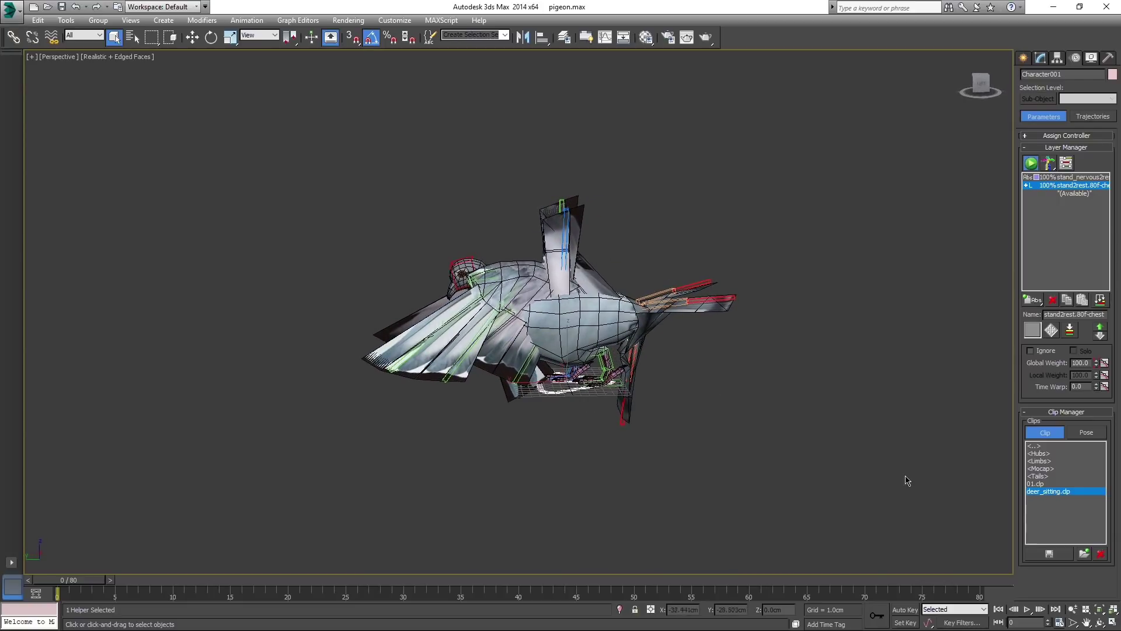
scroll(605, 345, up, 5)
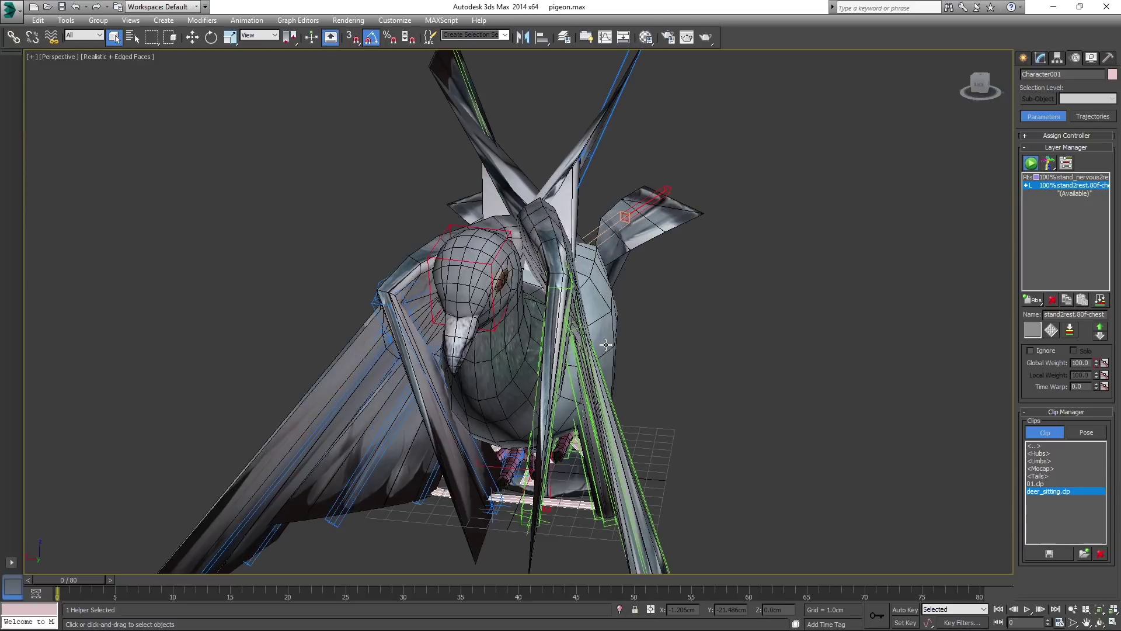
key(F3)
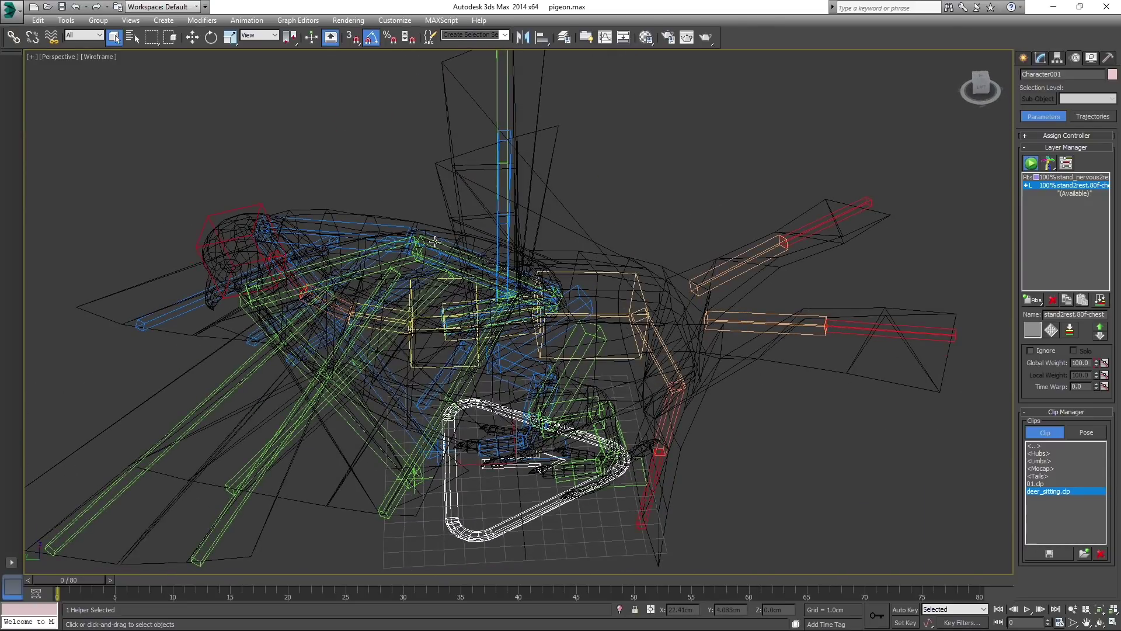
Step: With LArm2 selected, add a new animation layer at the top of the pigeon's stack
click(433, 240)
click(1031, 163)
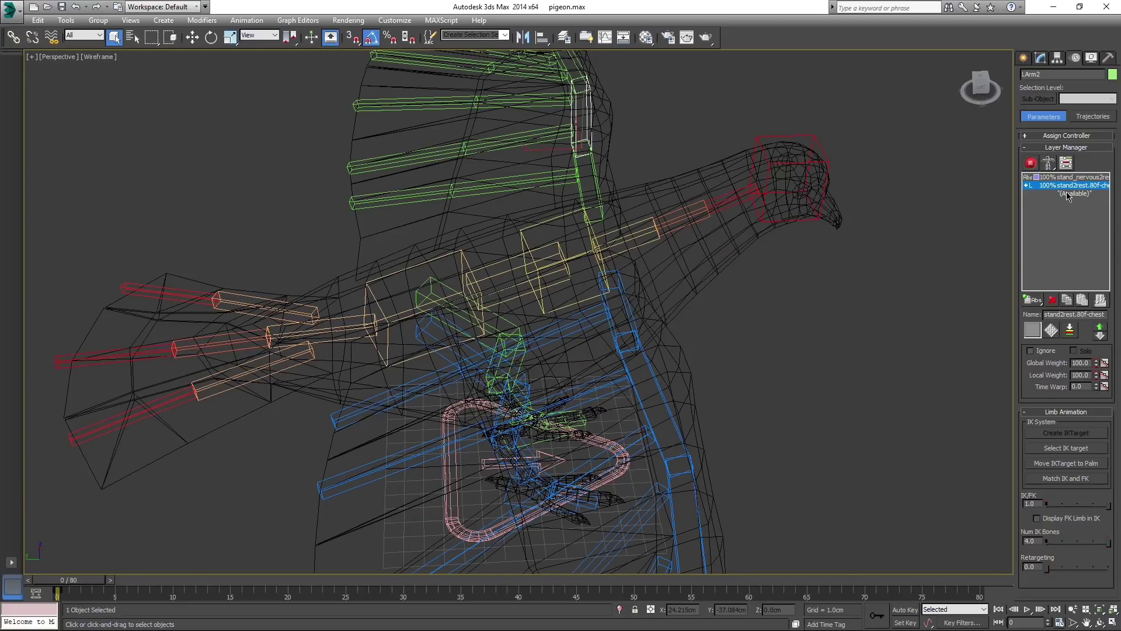
click(1035, 314)
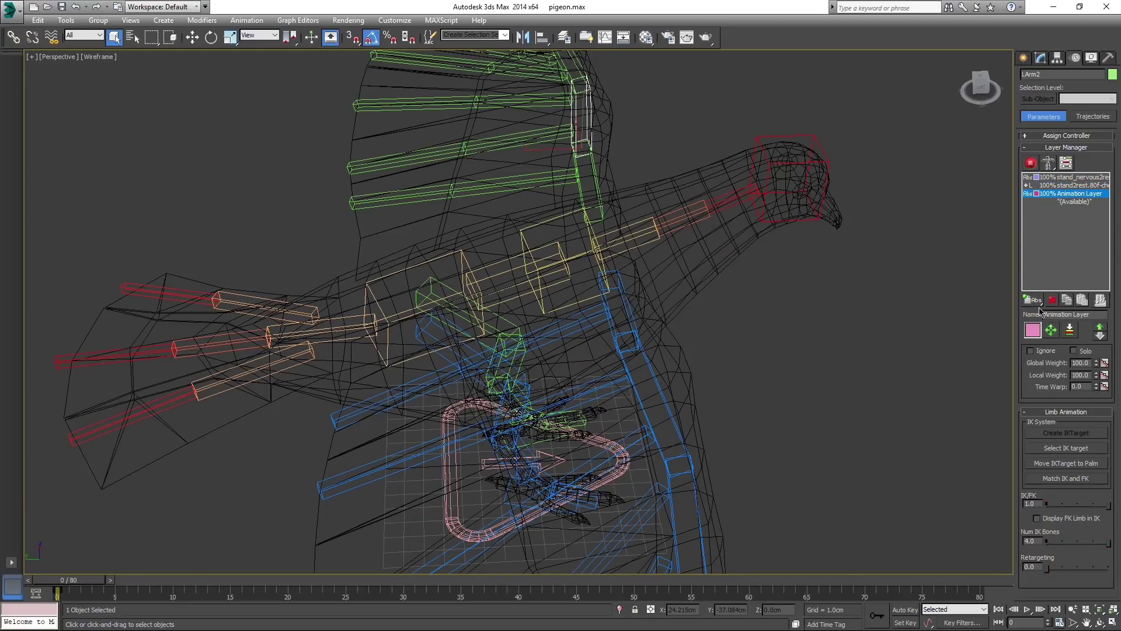
click(1100, 330)
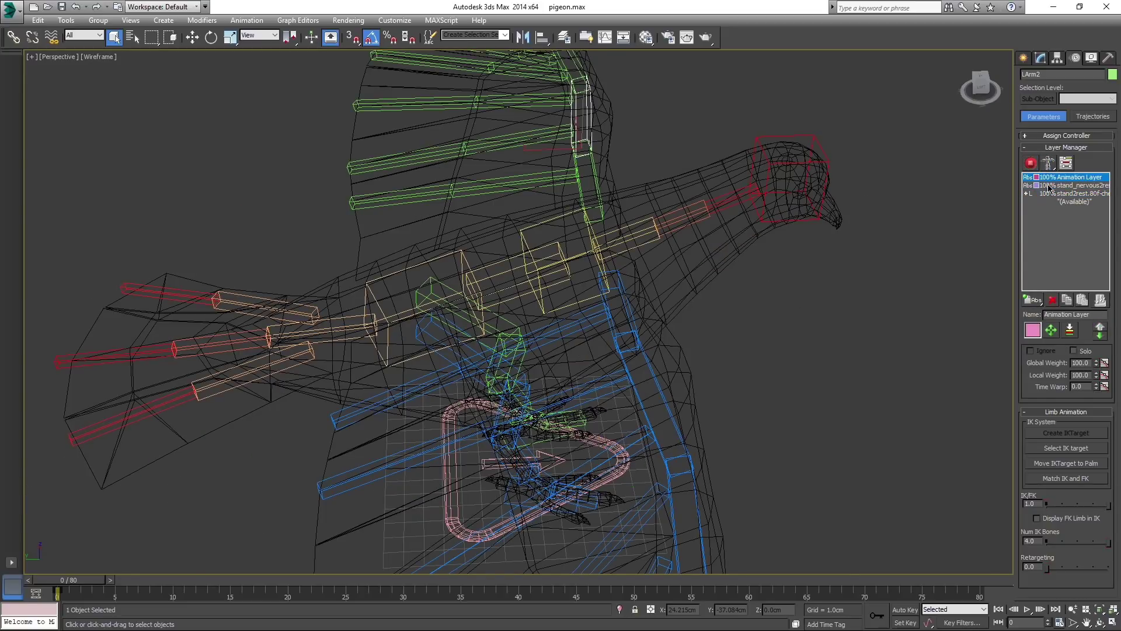
click(1031, 164)
Step: Set the nervous standing layer's local weight to 0 on LArm2 and RArm2, then play
click(1051, 185)
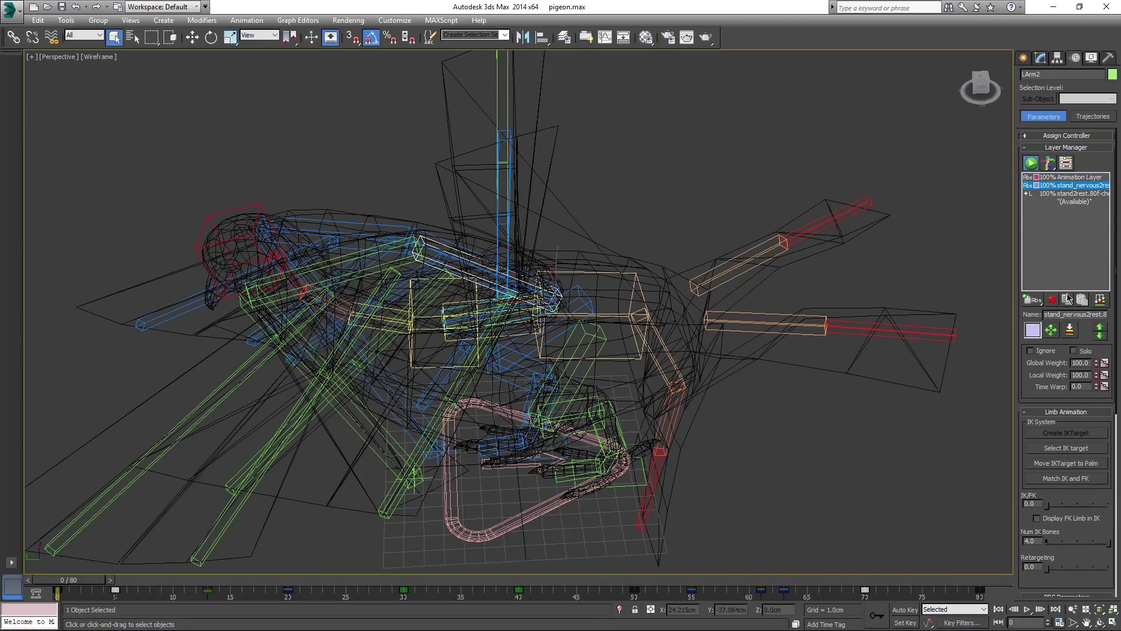
right_click(1096, 376)
alt+middle_drag(531, 286, 347, 260)
key(F3)
key(F3)
click(333, 260)
right_click(1096, 375)
key(F3)
scroll(759, 312, down, 5)
alt+middle_drag(772, 318, 745, 283)
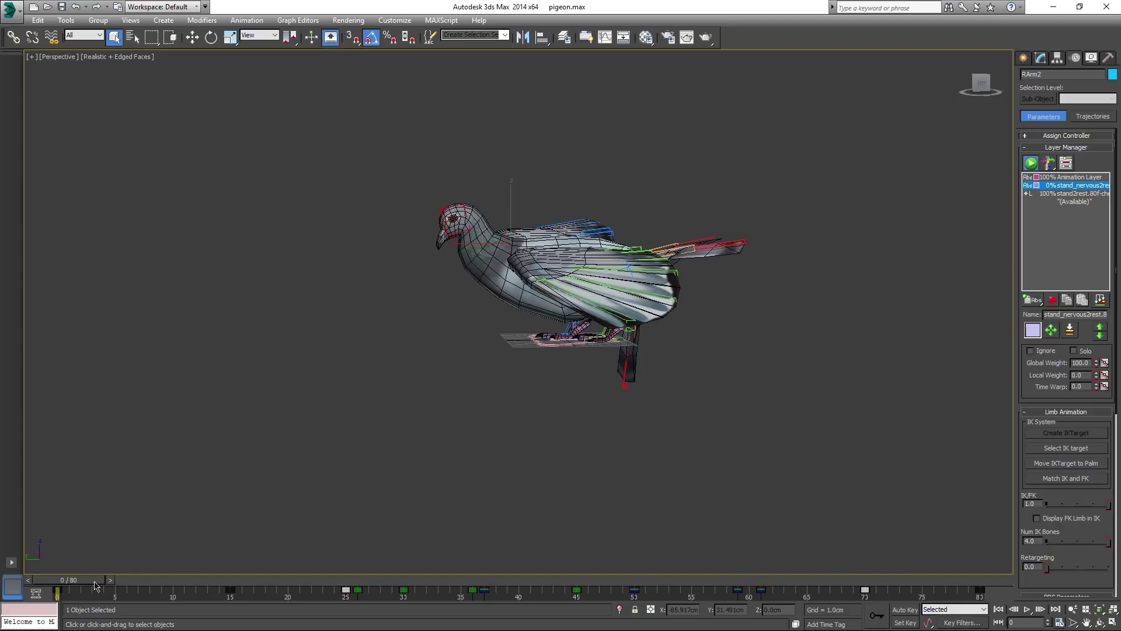
click(1028, 609)
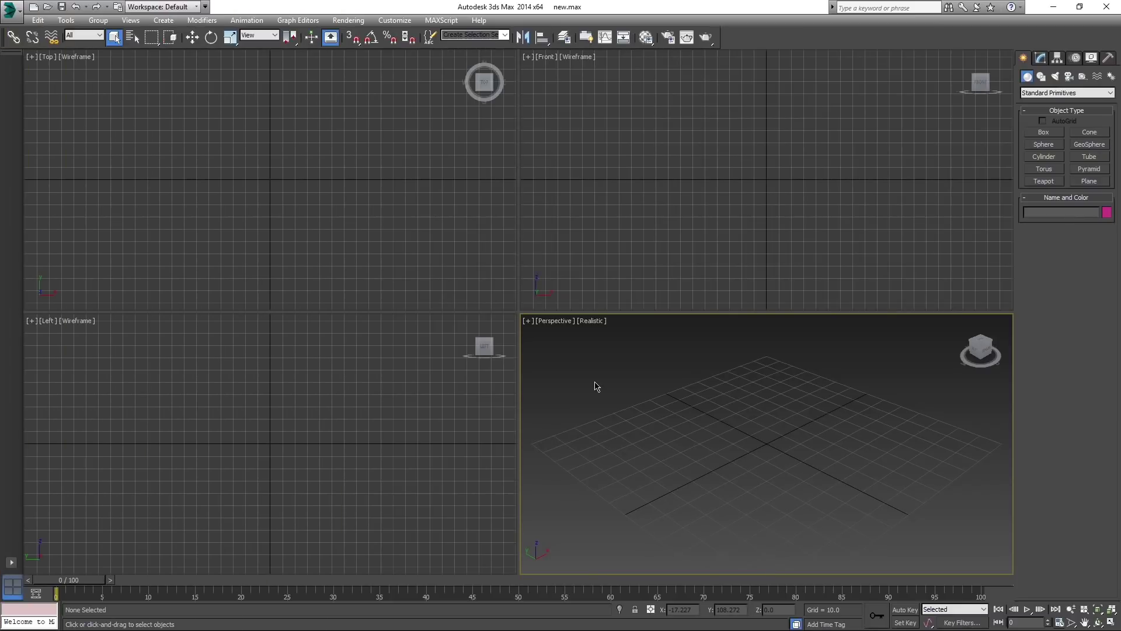
Step: Open goat.max from the application menu
click(11, 9)
click(30, 87)
click(130, 91)
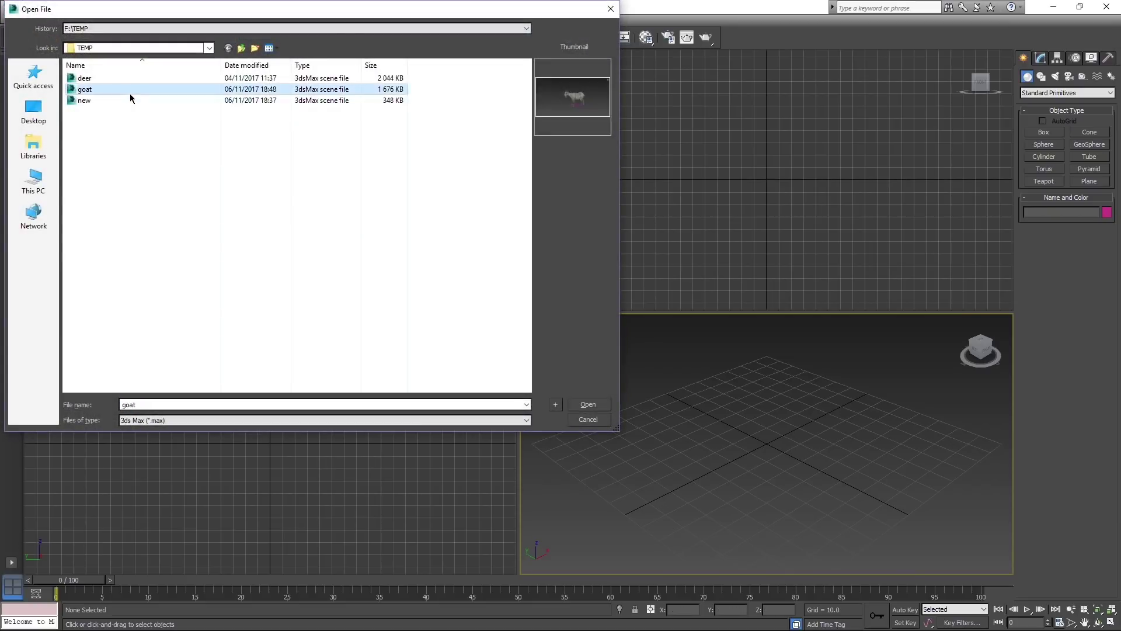
double_click(129, 94)
Step: Add a CATMotion layer to Character001 in animation mode and play the goat's walk
click(611, 412)
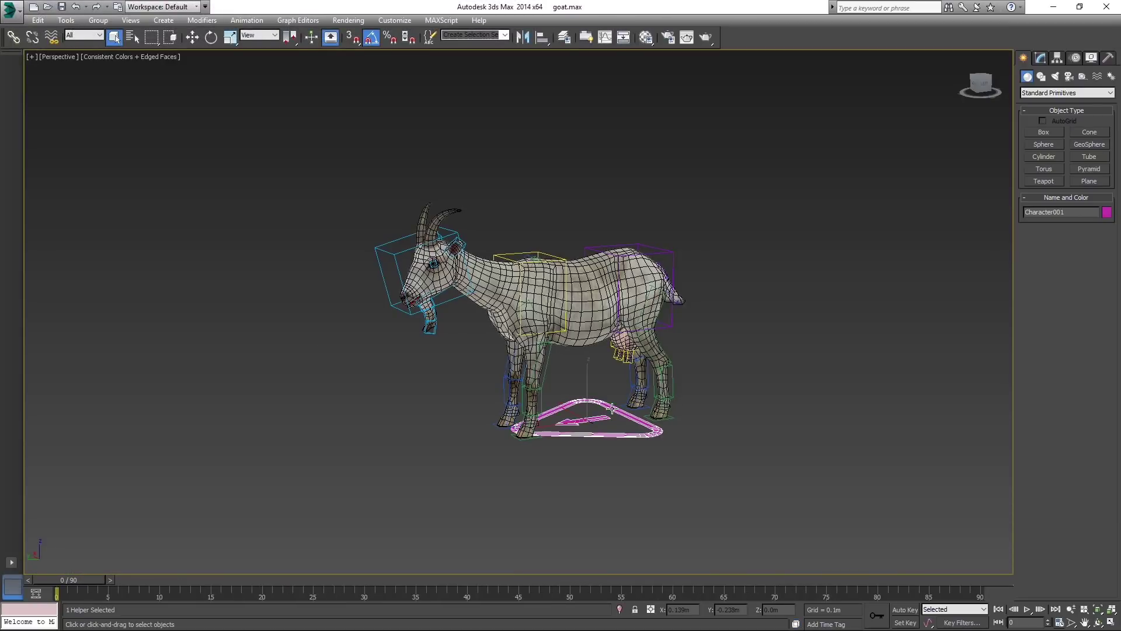
click(1076, 58)
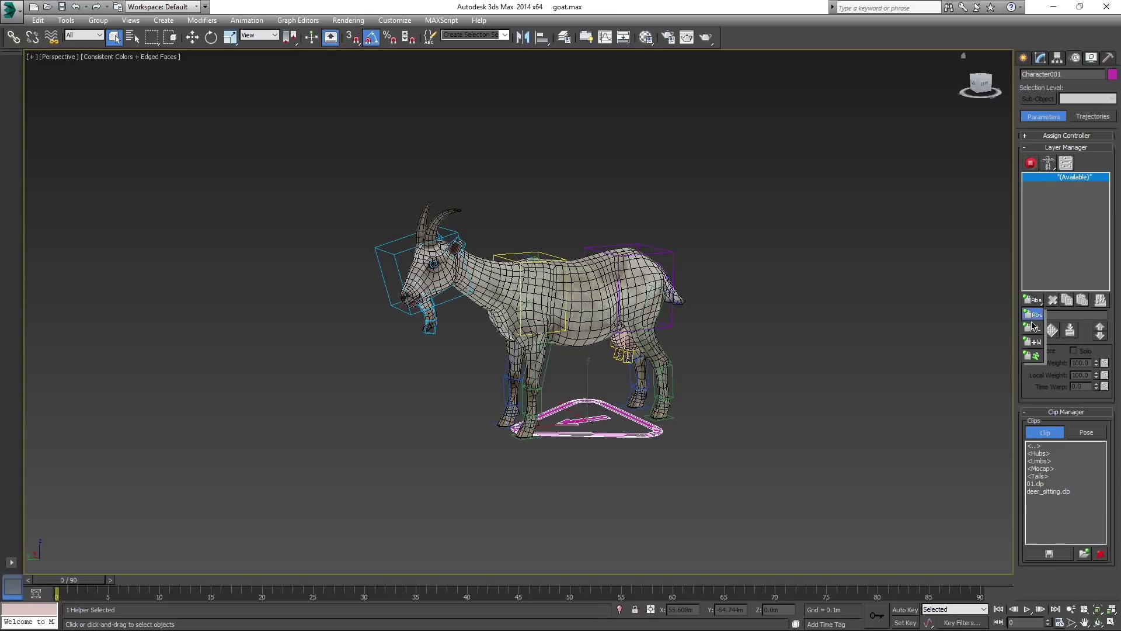
click(1032, 357)
click(1031, 163)
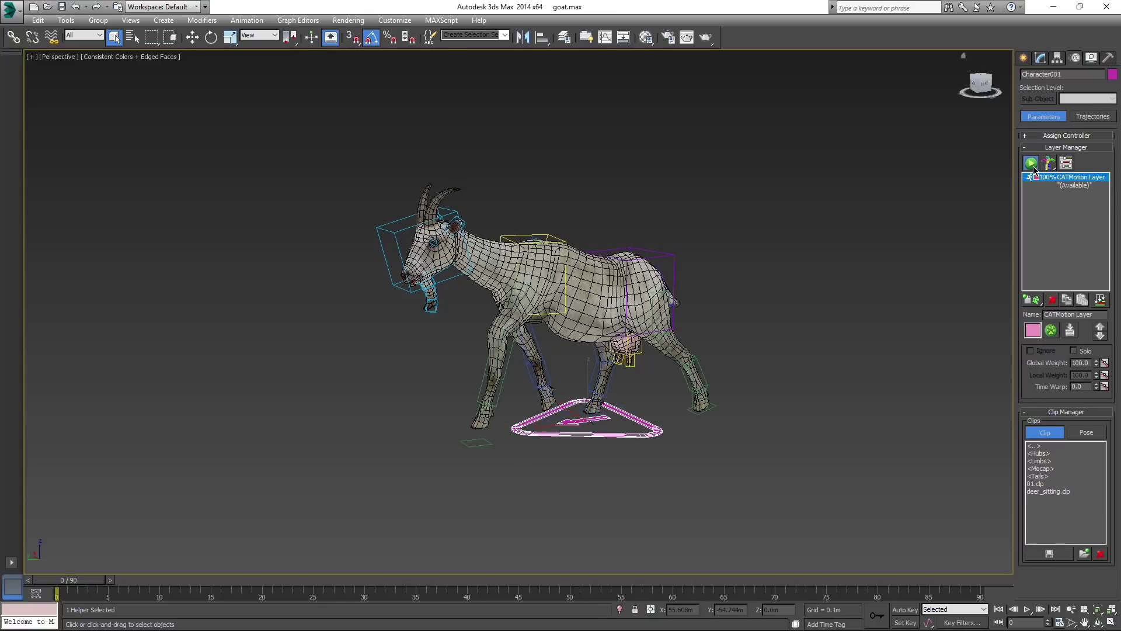
click(1027, 610)
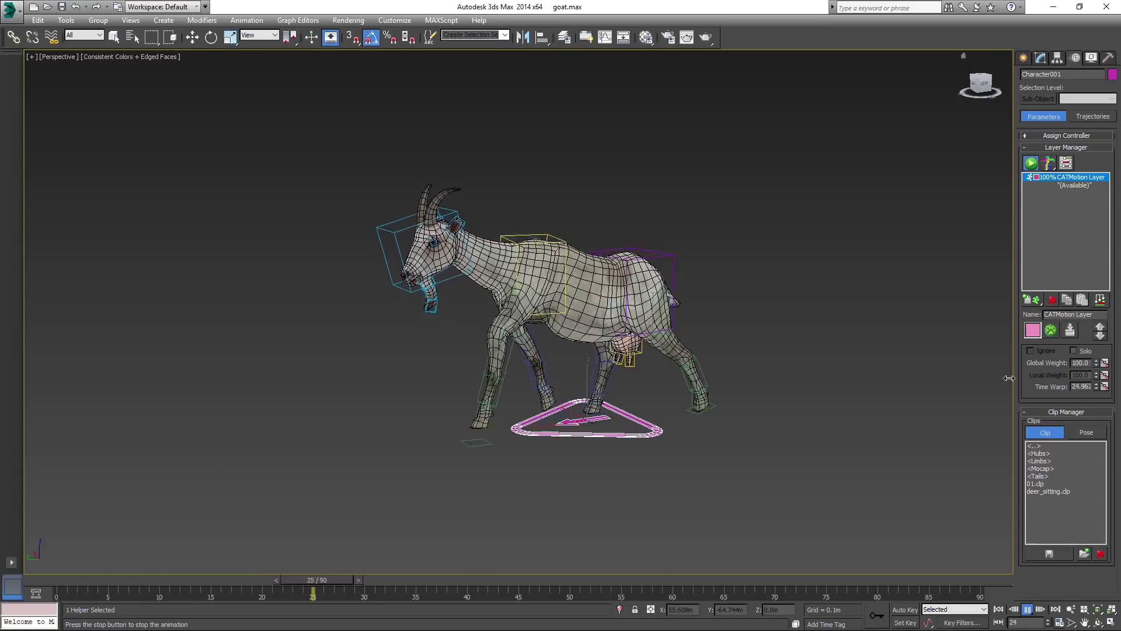
Step: Open the CATMotion Editor beside the goat and view its global walk settings
click(1050, 330)
drag(601, 242, 880, 203)
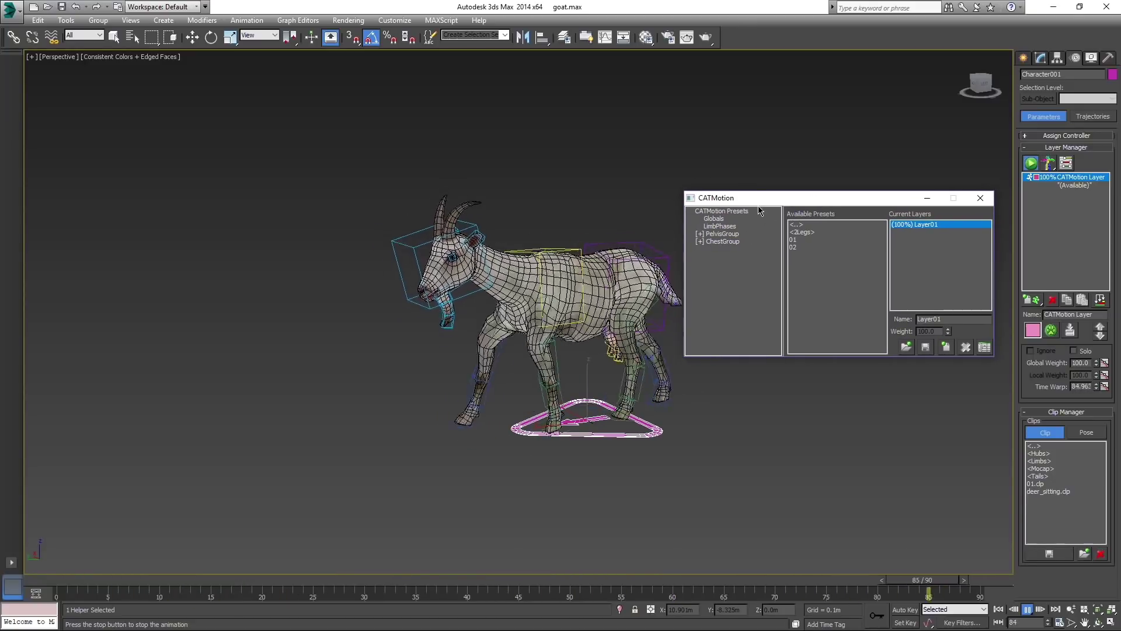
click(714, 219)
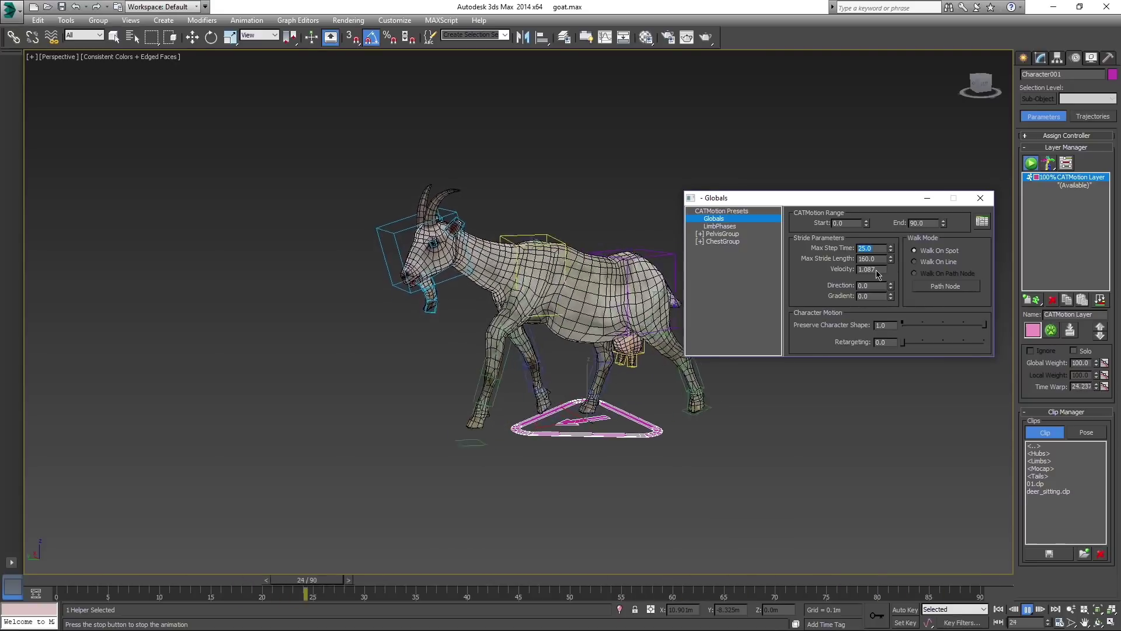
Step: Reduce the pelvis Roll scale to 17.8 and flatten its Twist curve, then browse ChestGroup
click(734, 234)
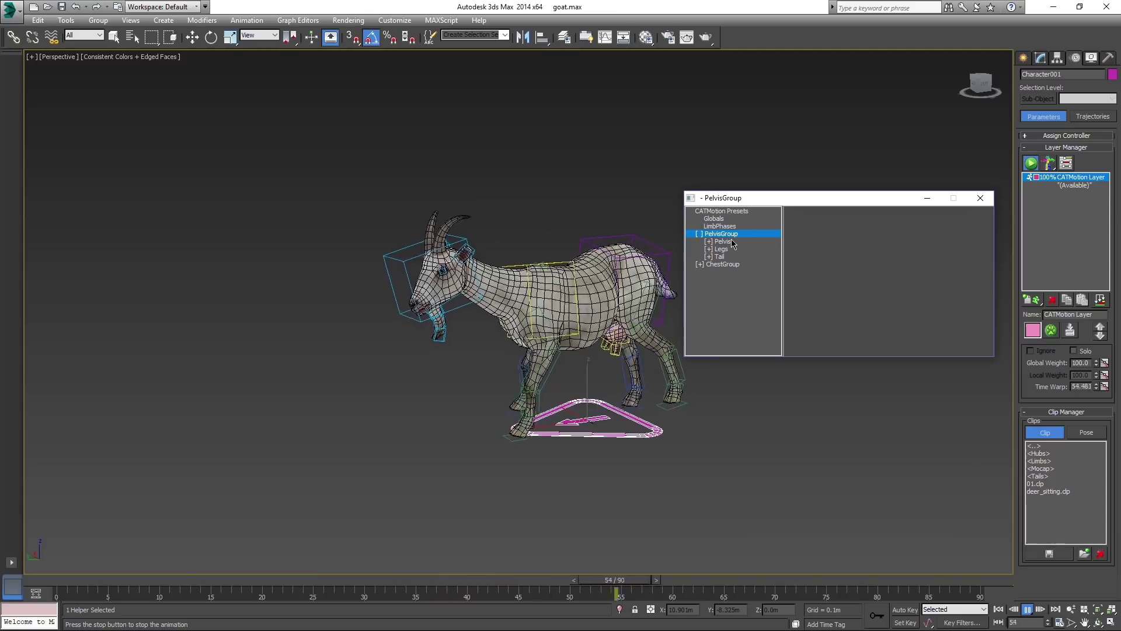
click(733, 242)
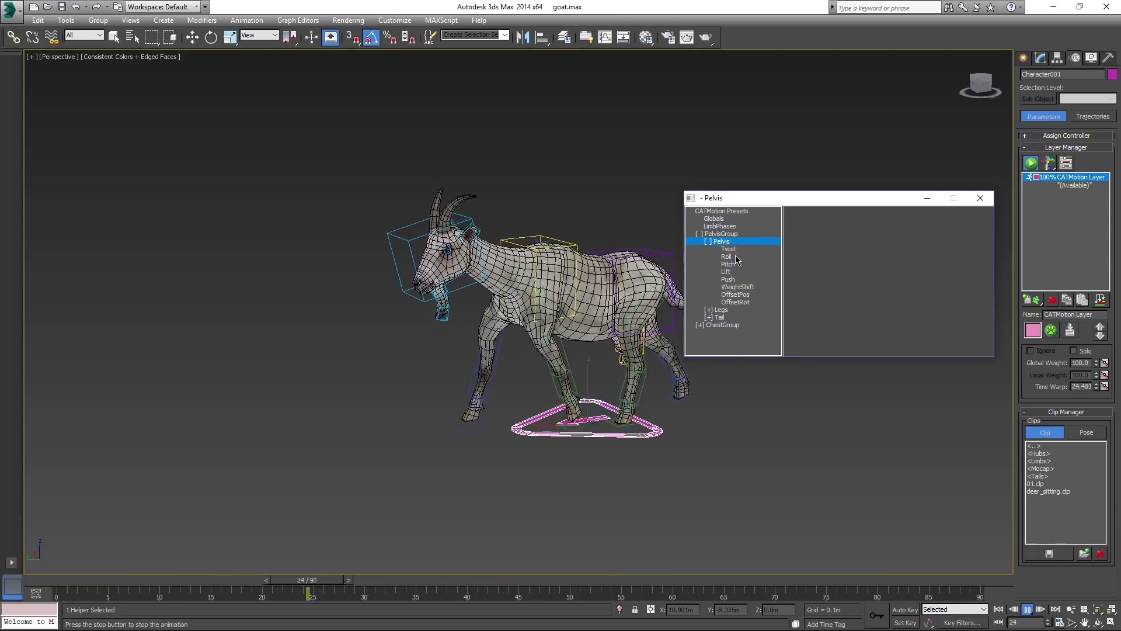
click(727, 257)
drag(920, 310, 912, 162)
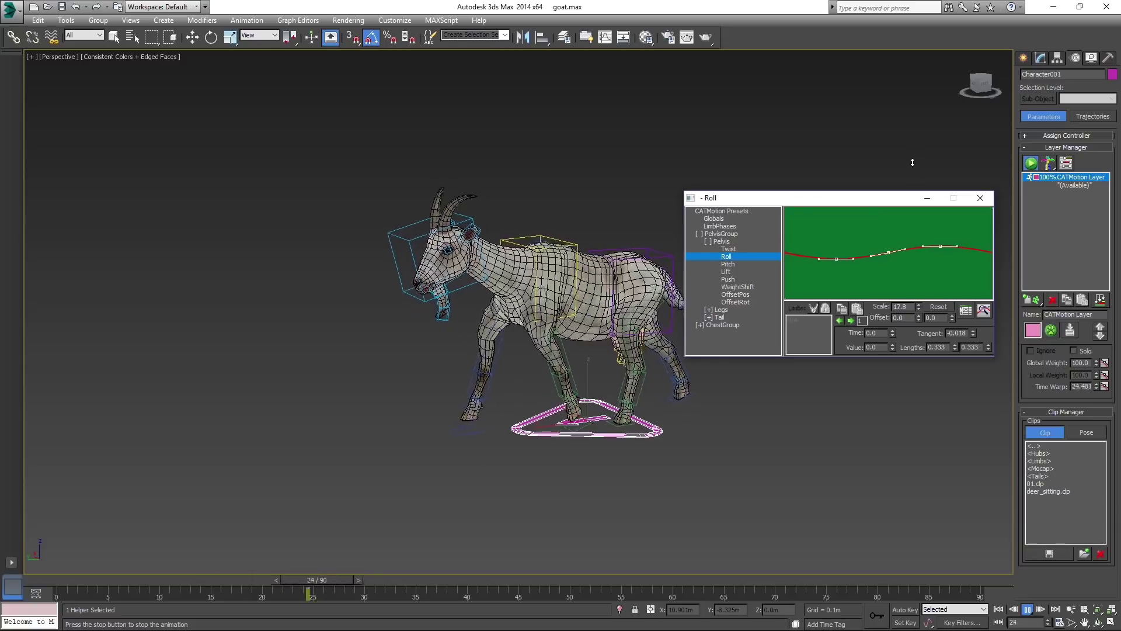
click(757, 249)
drag(917, 331, 892, 148)
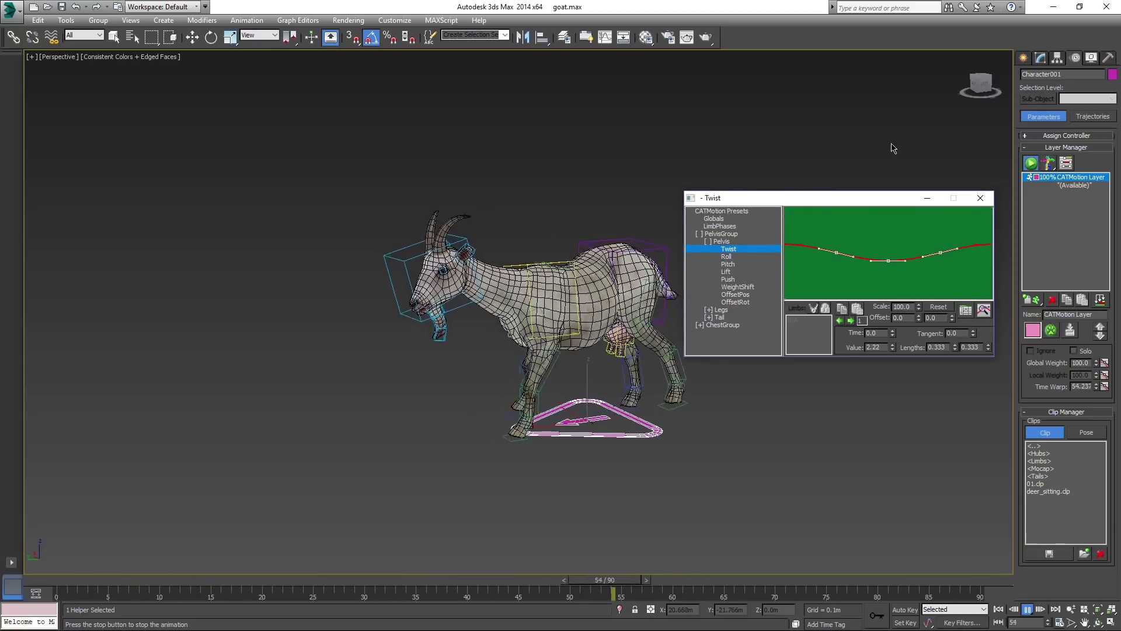
click(729, 326)
click(724, 339)
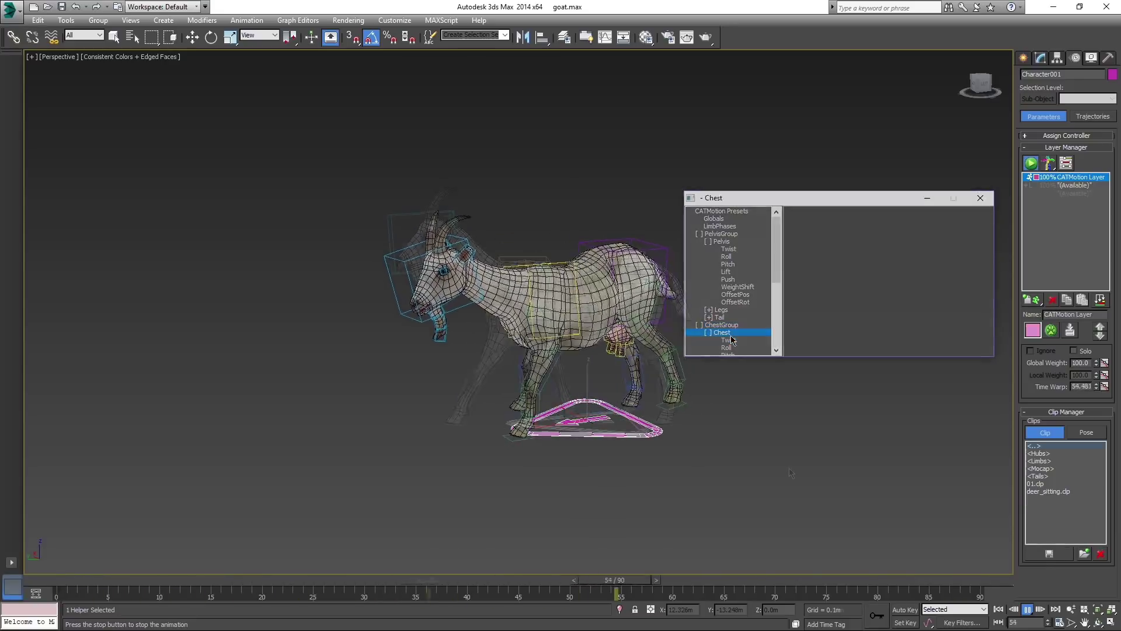